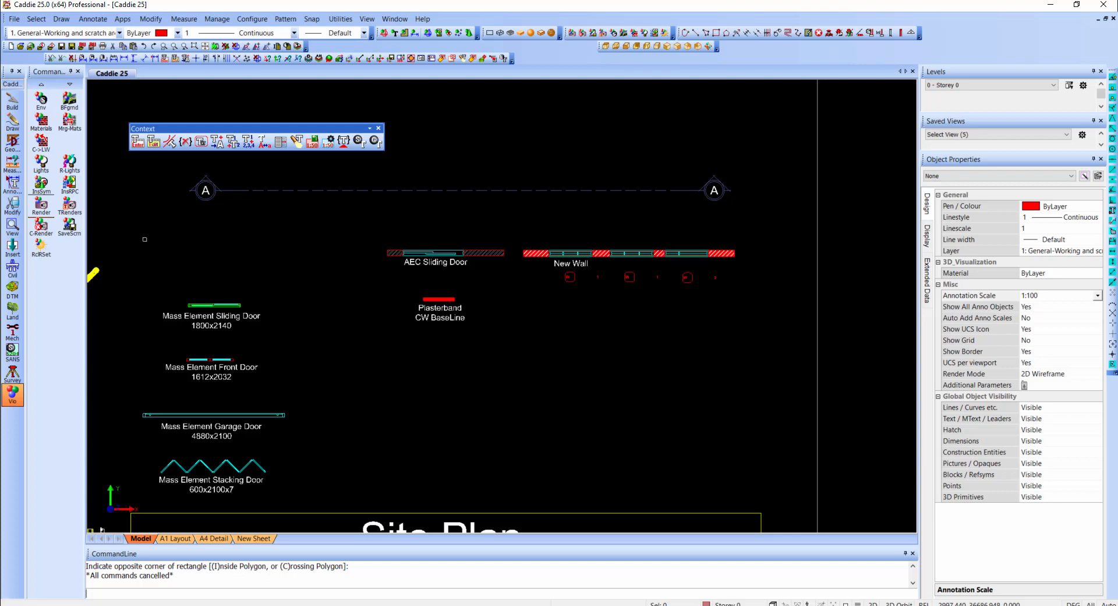
Open the default annotation scale settings for new objects
{"action": "left_click", "coordinate": [221, 20]}
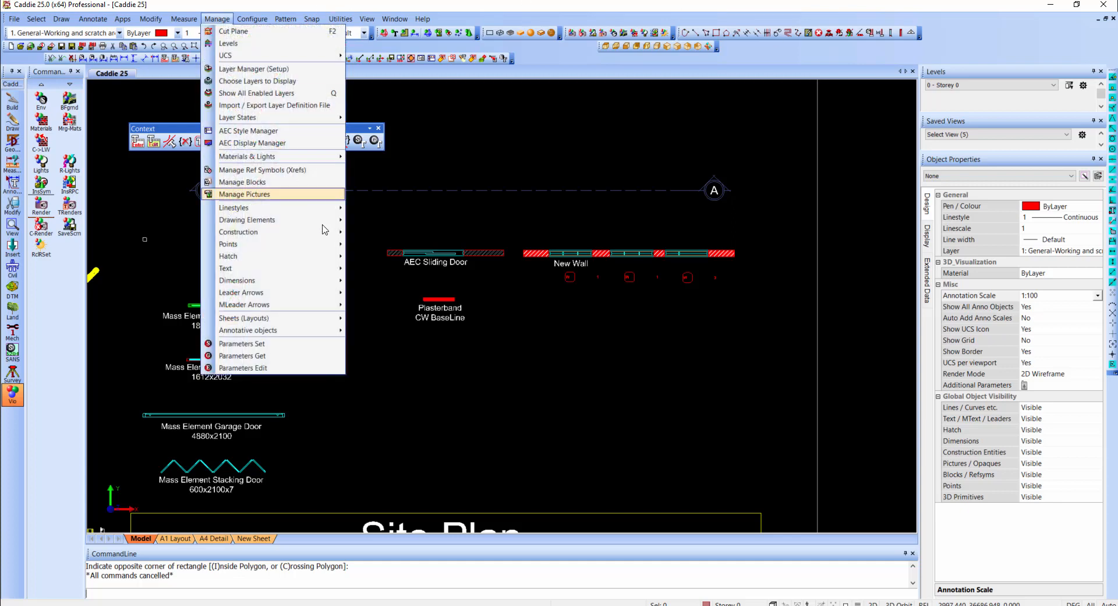
{"action": "mouse_move", "coordinate": [330, 335]}
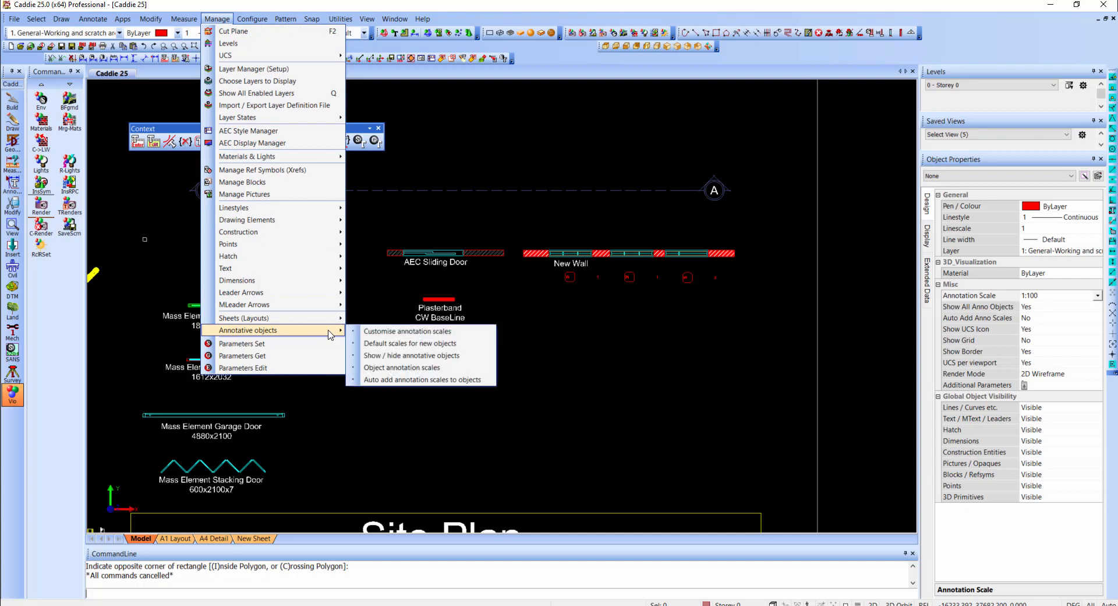
{"action": "left_click", "coordinate": [407, 345]}
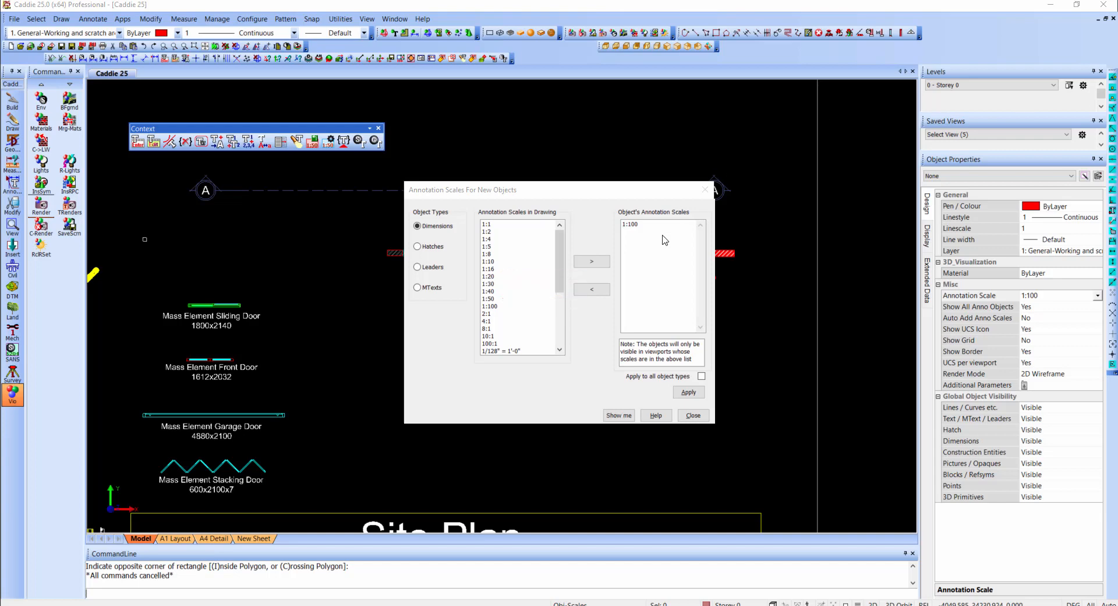
Try adding the 1:50 and 1:20 default scales for new dimensions only, switching between the dimension and hatch object types
{"action": "left_click", "coordinate": [503, 298]}
{"action": "left_click", "coordinate": [591, 261]}
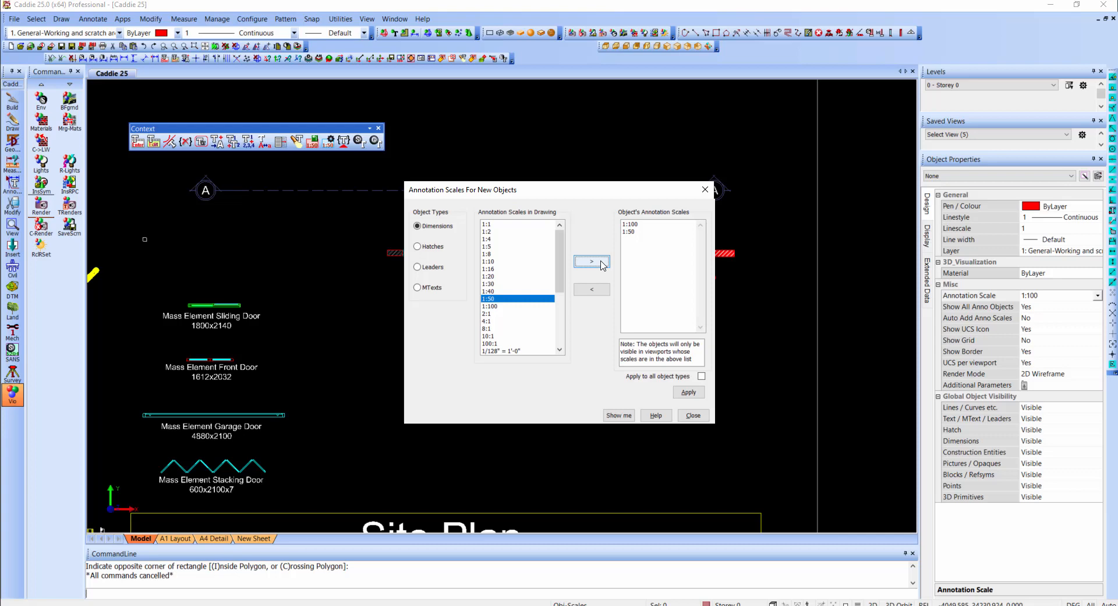
{"action": "left_click", "coordinate": [493, 276]}
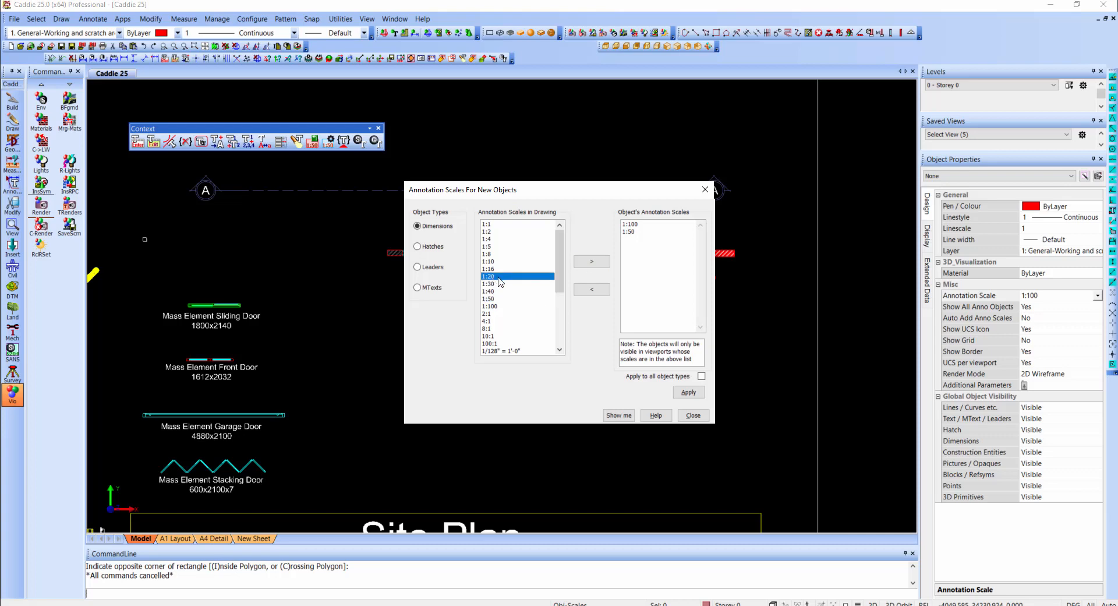
{"action": "left_click", "coordinate": [591, 261]}
{"action": "left_click", "coordinate": [436, 246]}
{"action": "left_click", "coordinate": [444, 228]}
{"action": "left_click", "coordinate": [435, 247]}
{"action": "left_click", "coordinate": [437, 225]}
Turn on applying to all object types, add the 1:50 and 1:20 scales to the defaults, and apply them
{"action": "left_click", "coordinate": [704, 377]}
{"action": "left_click", "coordinate": [500, 298]}
{"action": "left_click", "coordinate": [592, 261]}
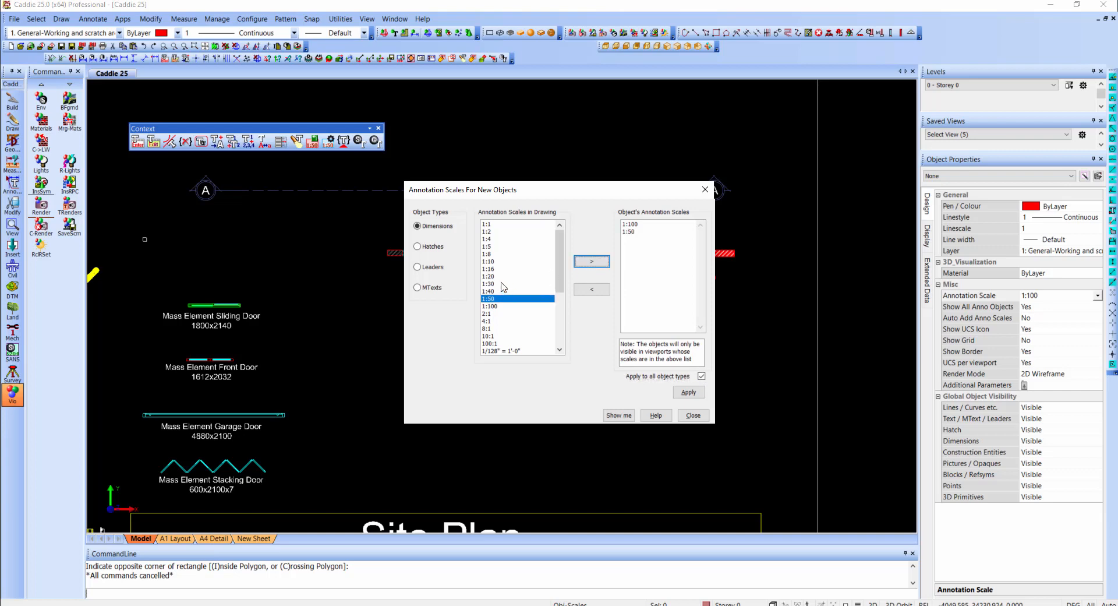
{"action": "left_click", "coordinate": [502, 276]}
{"action": "left_click", "coordinate": [592, 262]}
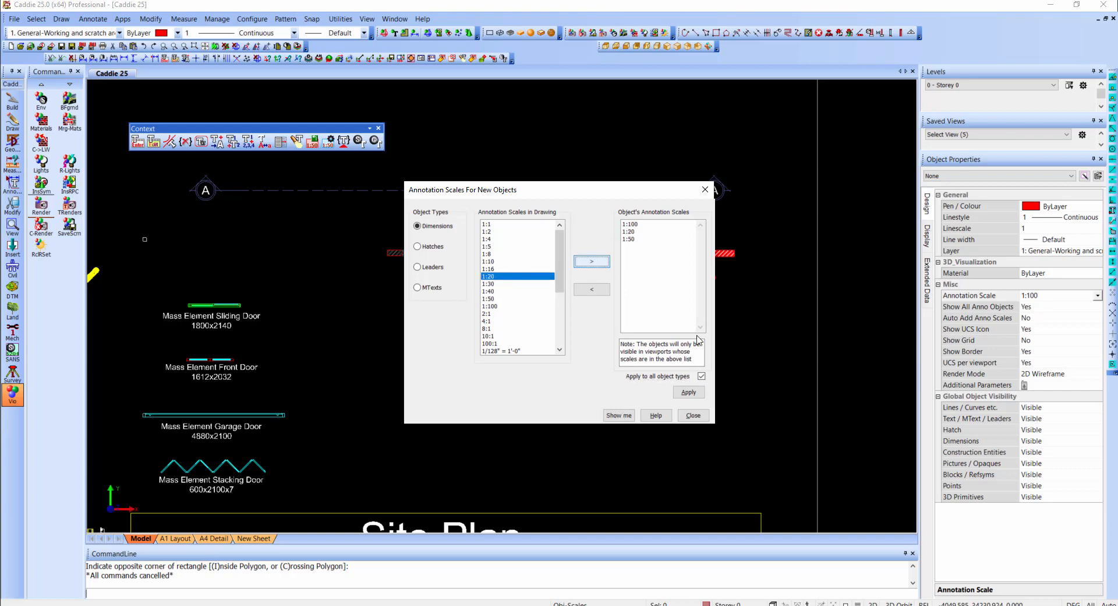
{"action": "left_click", "coordinate": [690, 391]}
Check the default annotation scales of hatches, leaders, MTexts and dimensions, and close the settings
{"action": "left_click", "coordinate": [429, 247]}
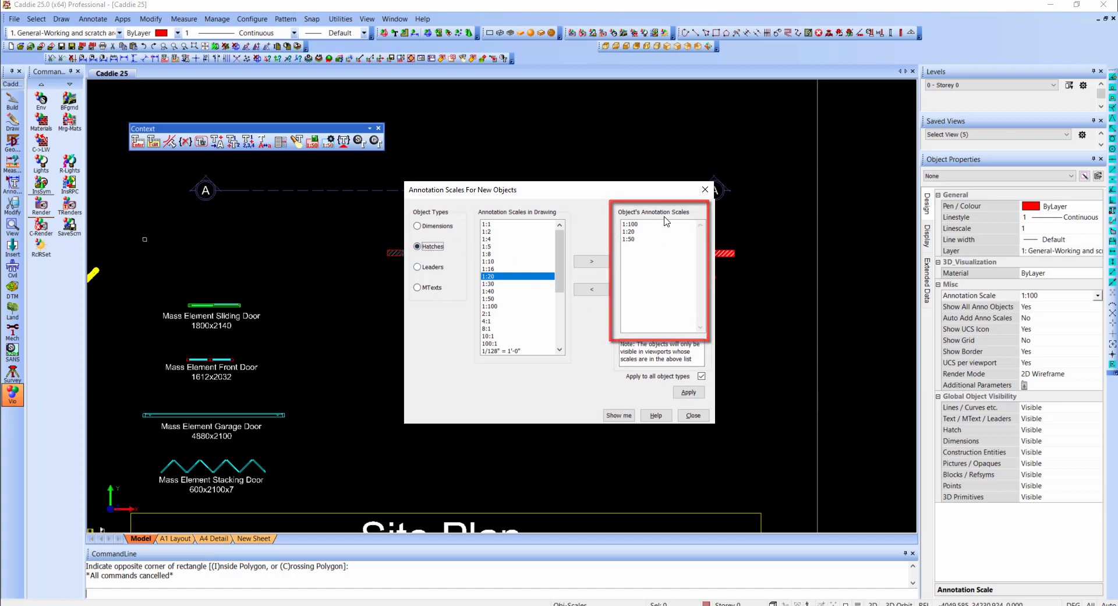
{"action": "left_click", "coordinate": [442, 271]}
{"action": "left_click", "coordinate": [436, 288]}
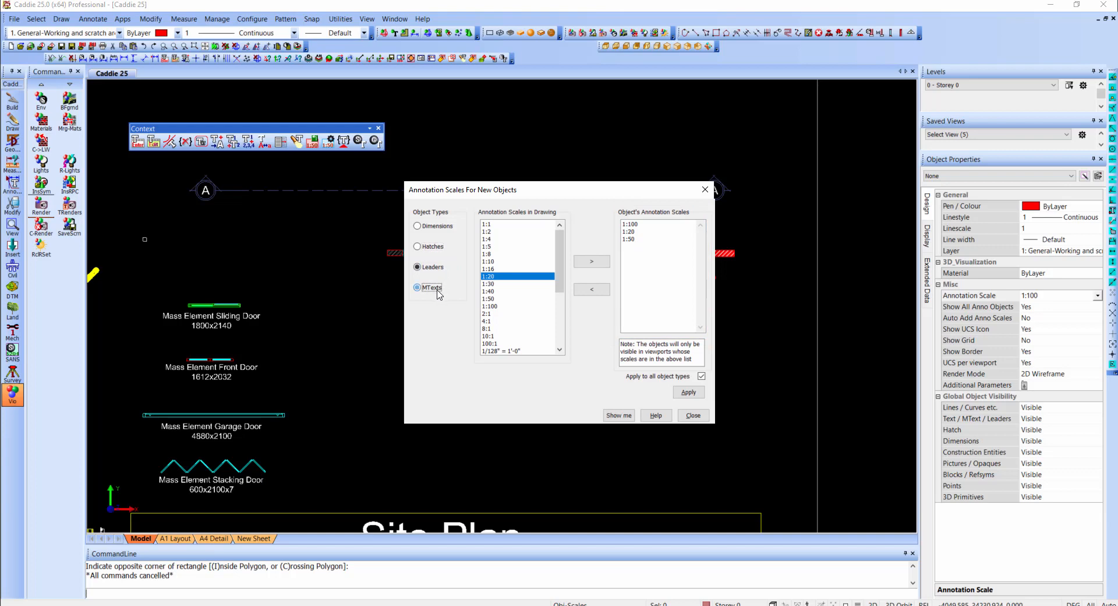
{"action": "left_click", "coordinate": [437, 227]}
{"action": "left_click", "coordinate": [441, 227]}
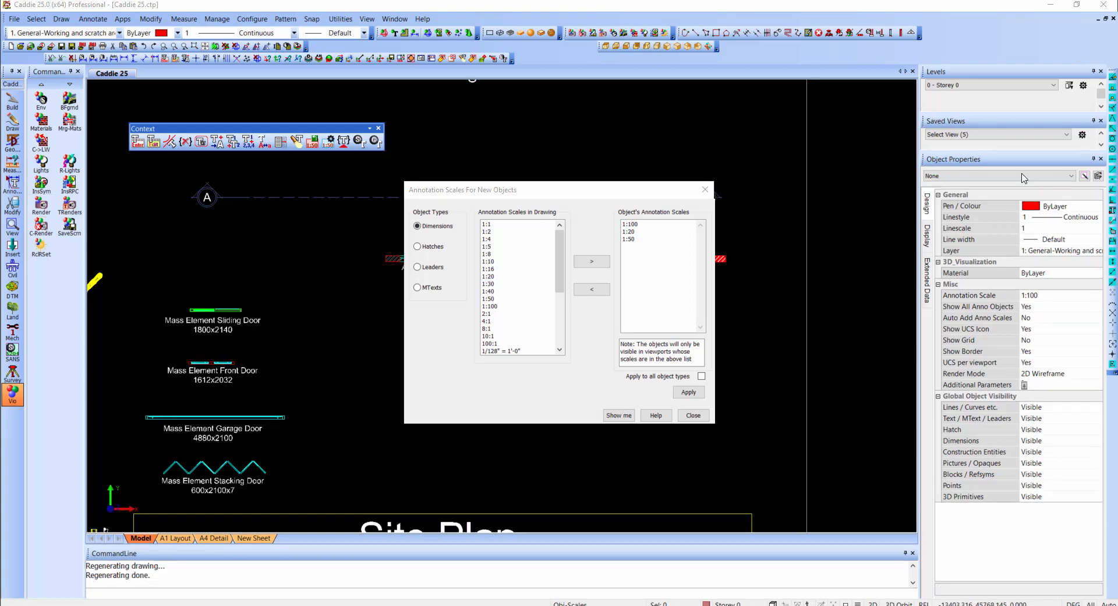
{"action": "left_click", "coordinate": [693, 414]}
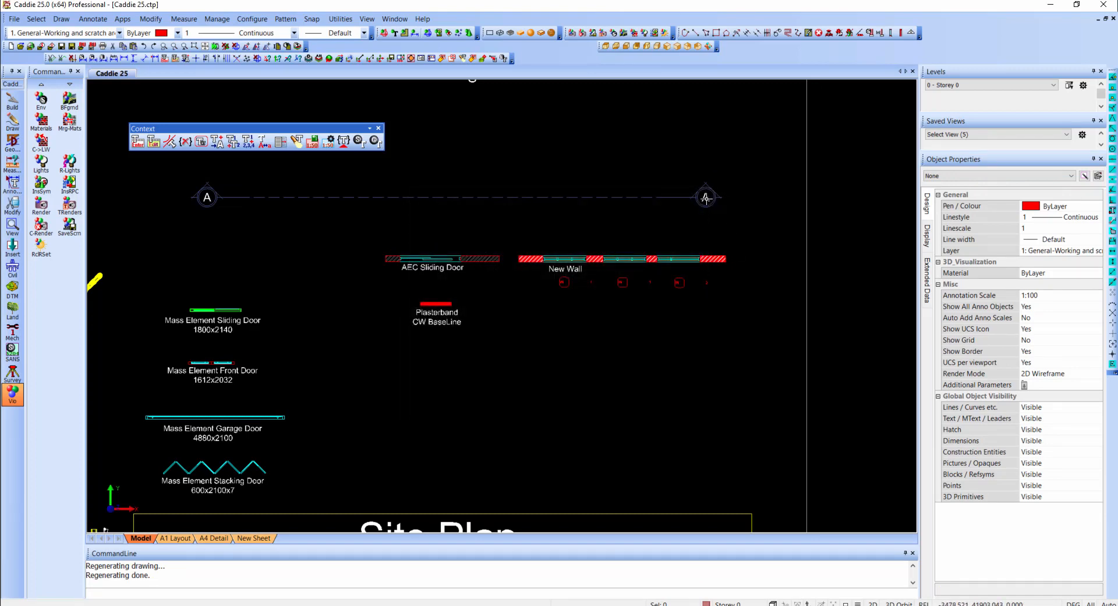
Make the "A" text in the section marker above the New Wall annotative, add the 1:50 scale to it, and deselect it
{"action": "left_click", "coordinate": [704, 198]}
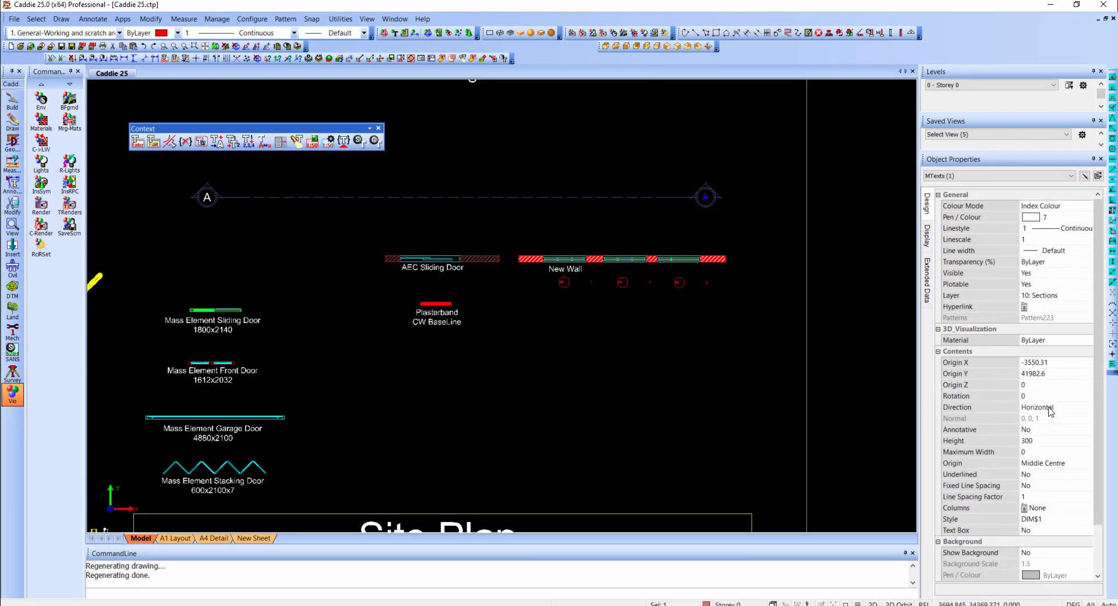
{"action": "left_click", "coordinate": [1043, 430]}
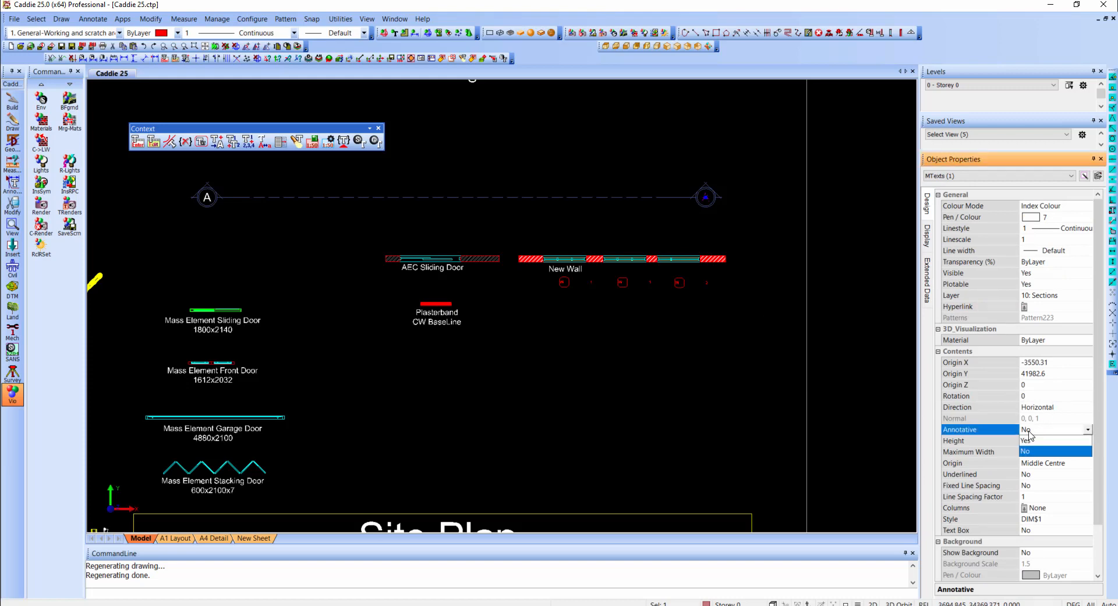
{"action": "left_click", "coordinate": [1028, 441]}
{"action": "left_click", "coordinate": [1031, 442]}
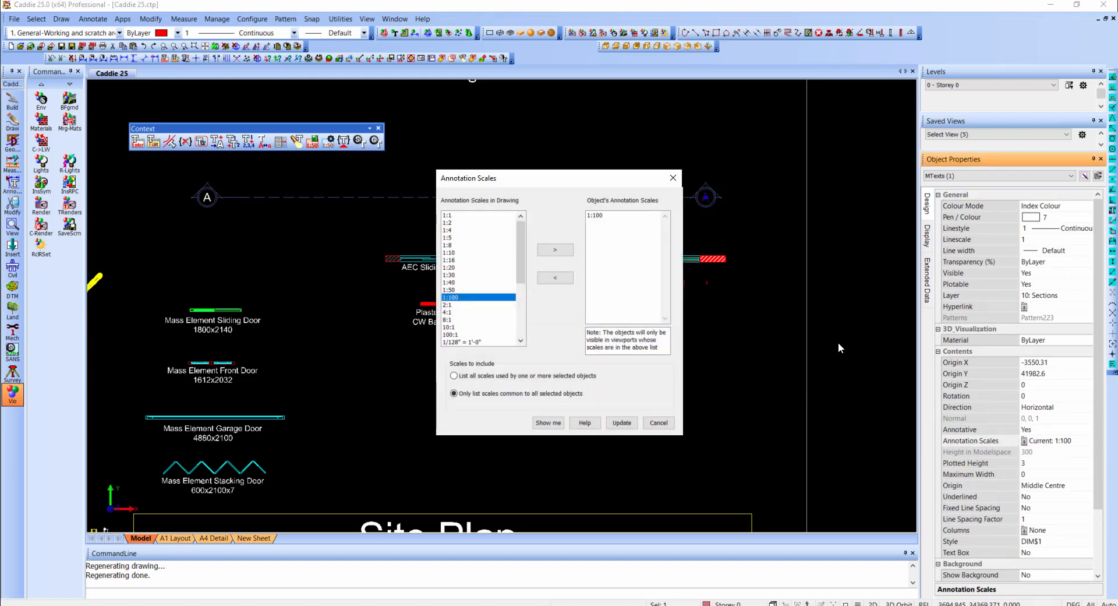
{"action": "left_click", "coordinate": [457, 289]}
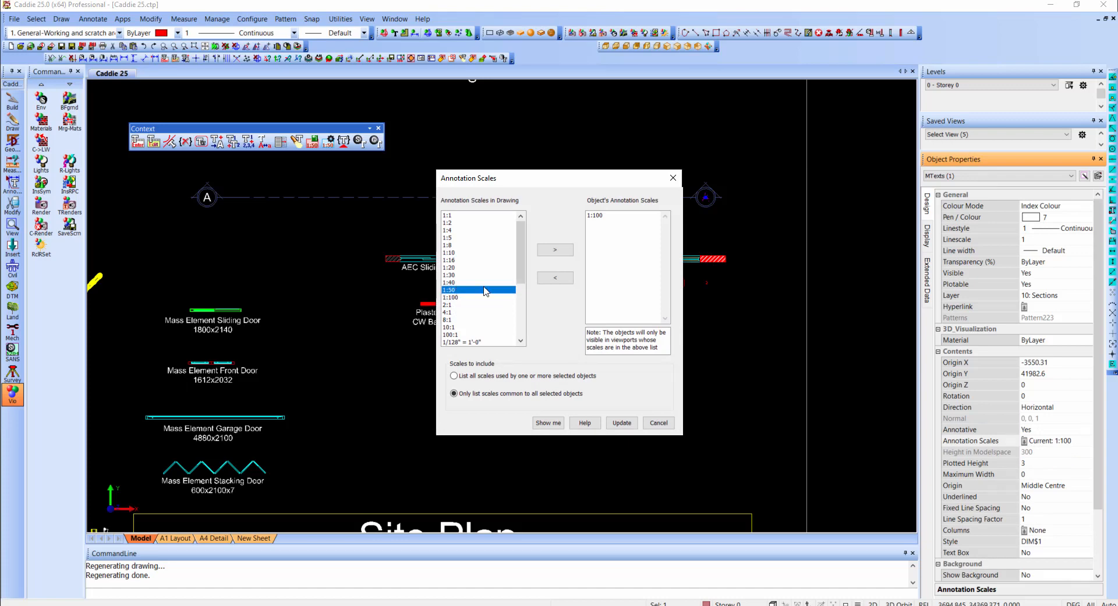
{"action": "left_click", "coordinate": [566, 255]}
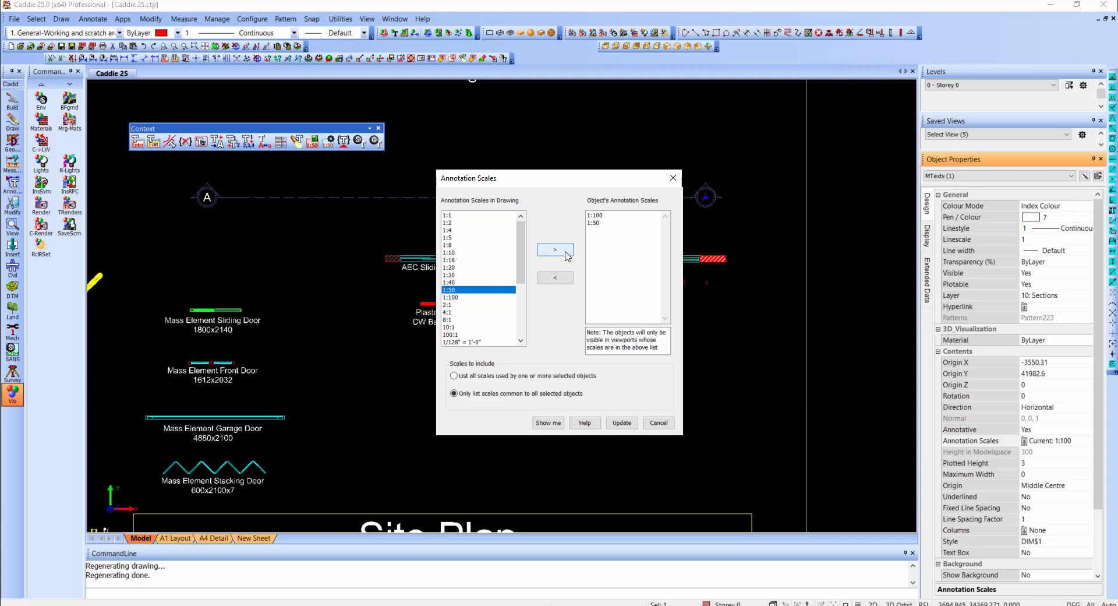
{"action": "left_click", "coordinate": [621, 422]}
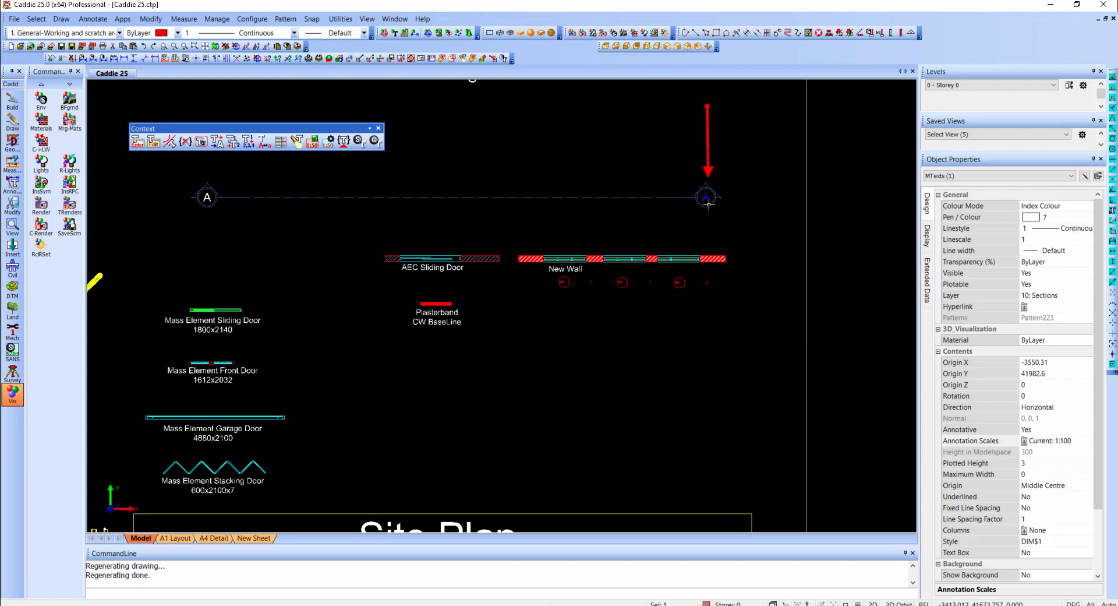
{"action": "key", "text": "Escape"}
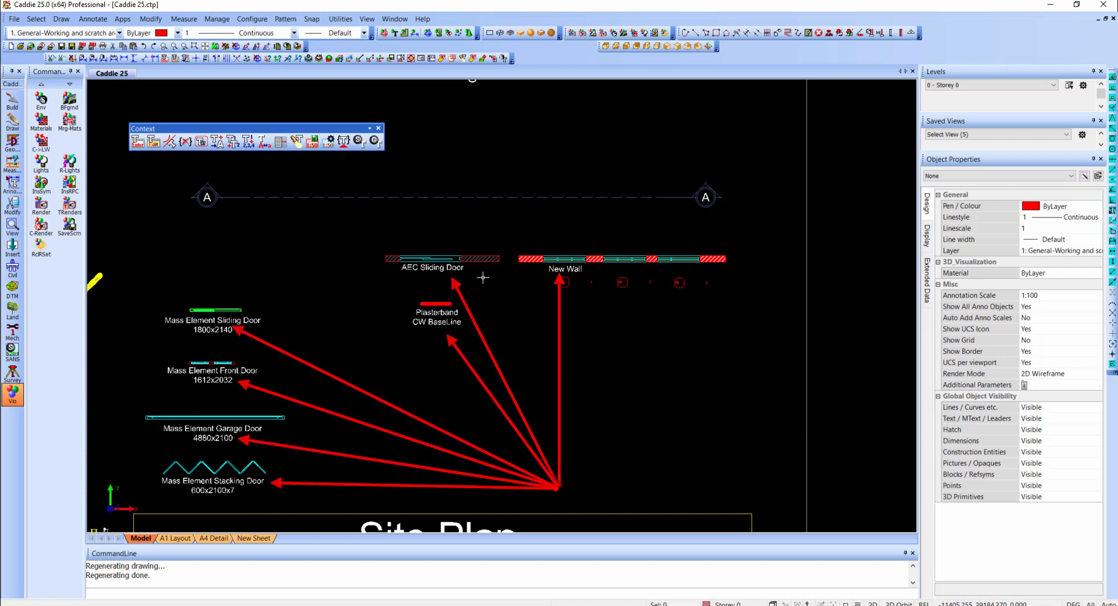
Select the door and wall objects with their labels, limit the selection to MTexts, and make them annotative
{"action": "left_click", "coordinate": [733, 474]}
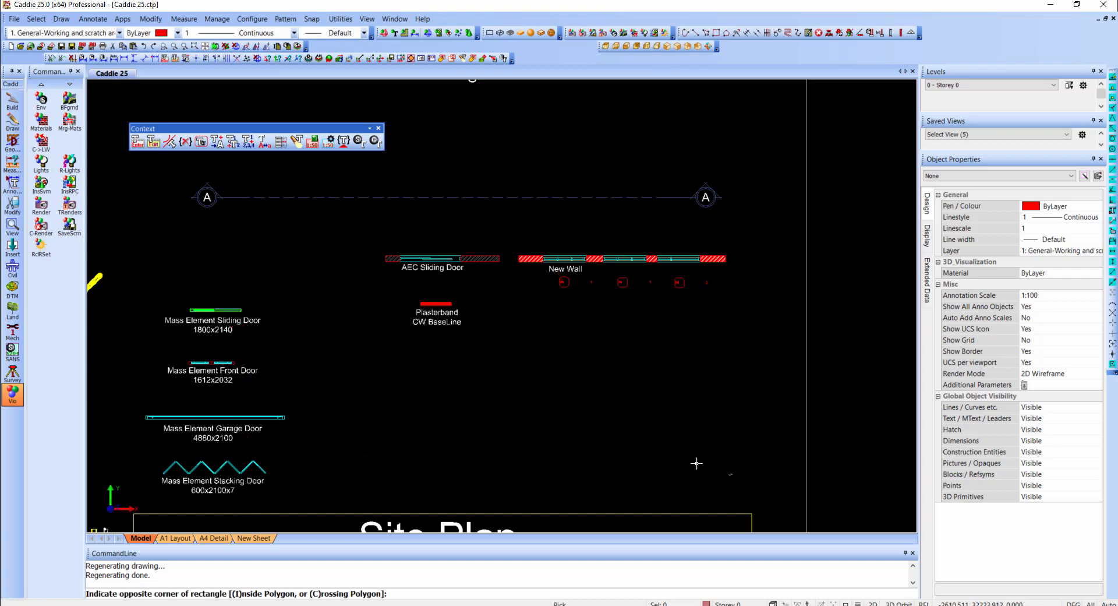
{"action": "left_click", "coordinate": [154, 247]}
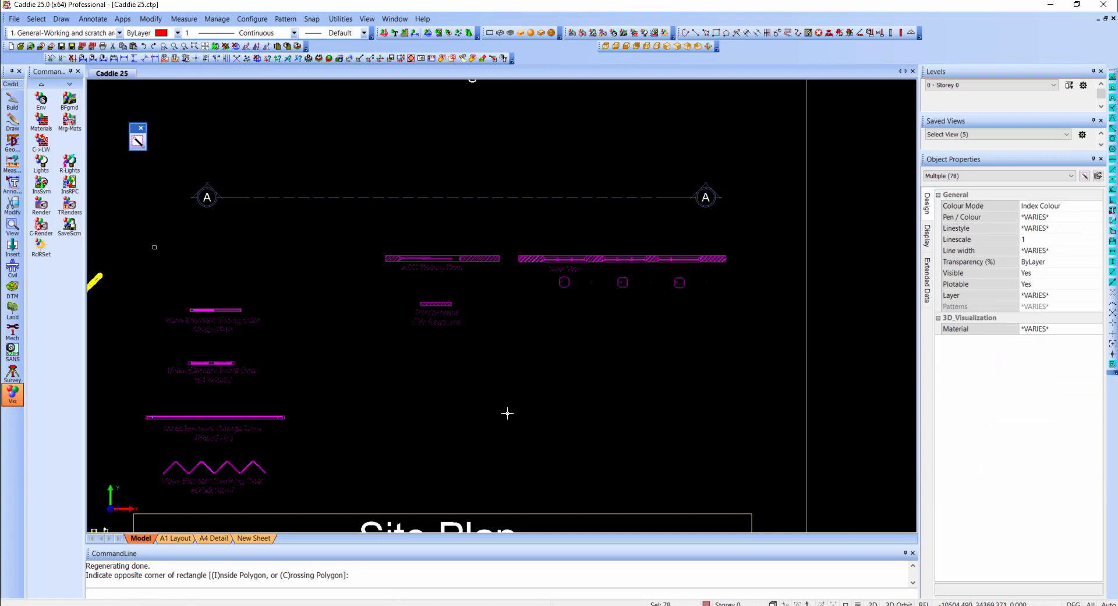
{"action": "left_click", "coordinate": [1001, 176]}
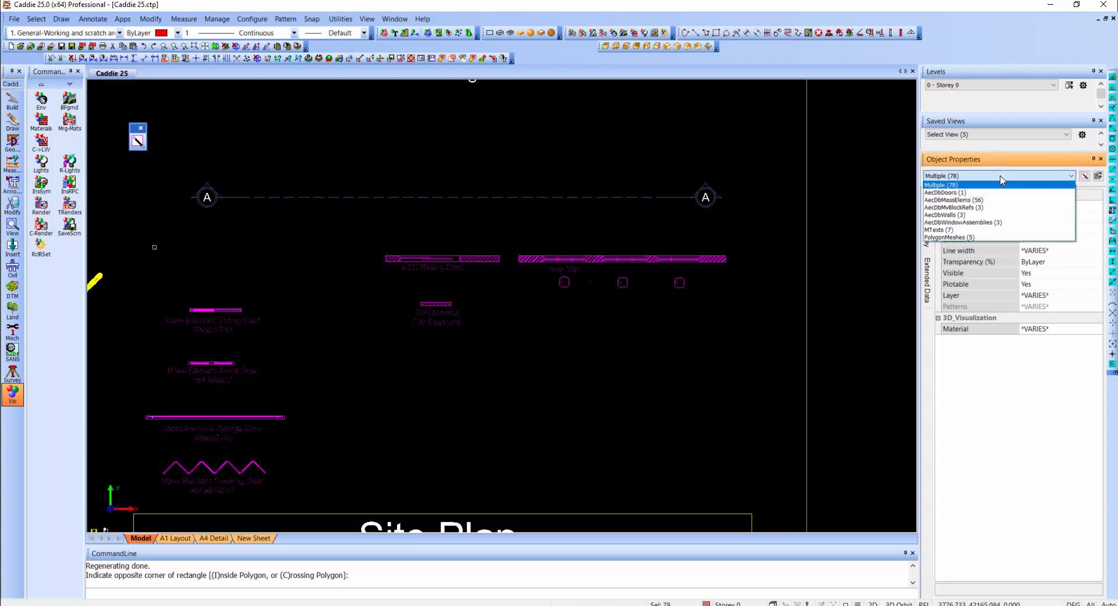
{"action": "left_click", "coordinate": [965, 230]}
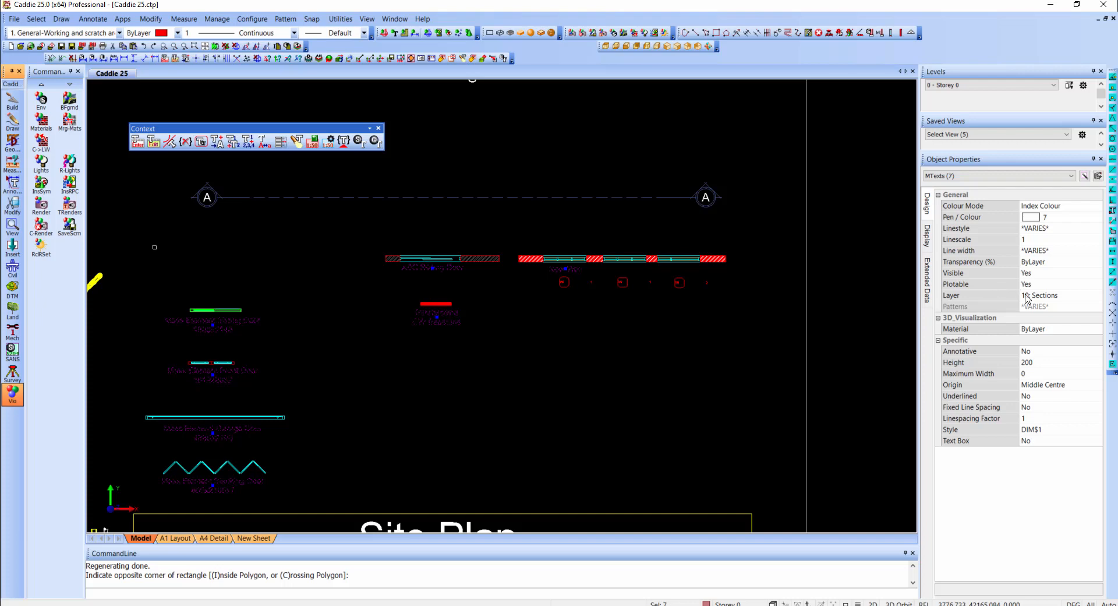
{"action": "left_click", "coordinate": [1045, 352]}
{"action": "left_click", "coordinate": [1041, 363]}
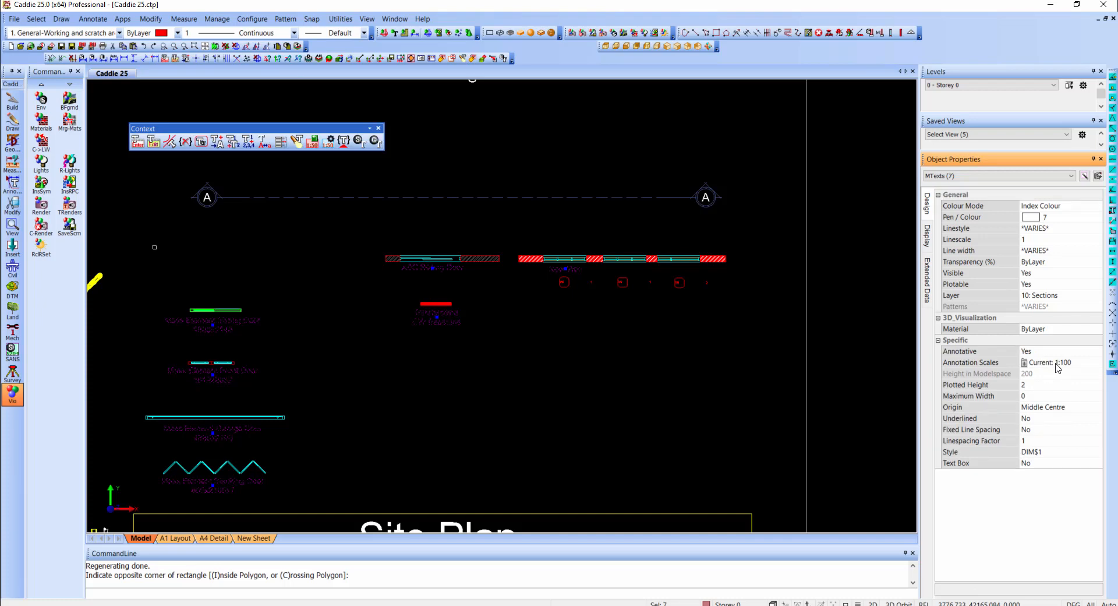
Add the 1:50 annotation scale to the selected label MTexts, update them, and clear the selection
{"action": "left_click", "coordinate": [1056, 365]}
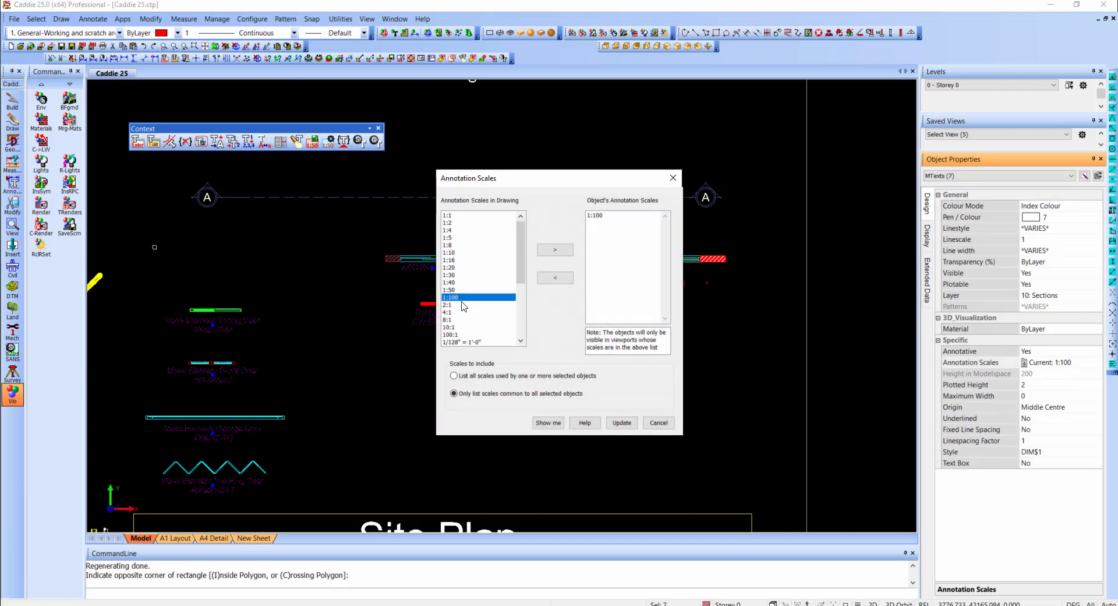
{"action": "left_click", "coordinate": [461, 290]}
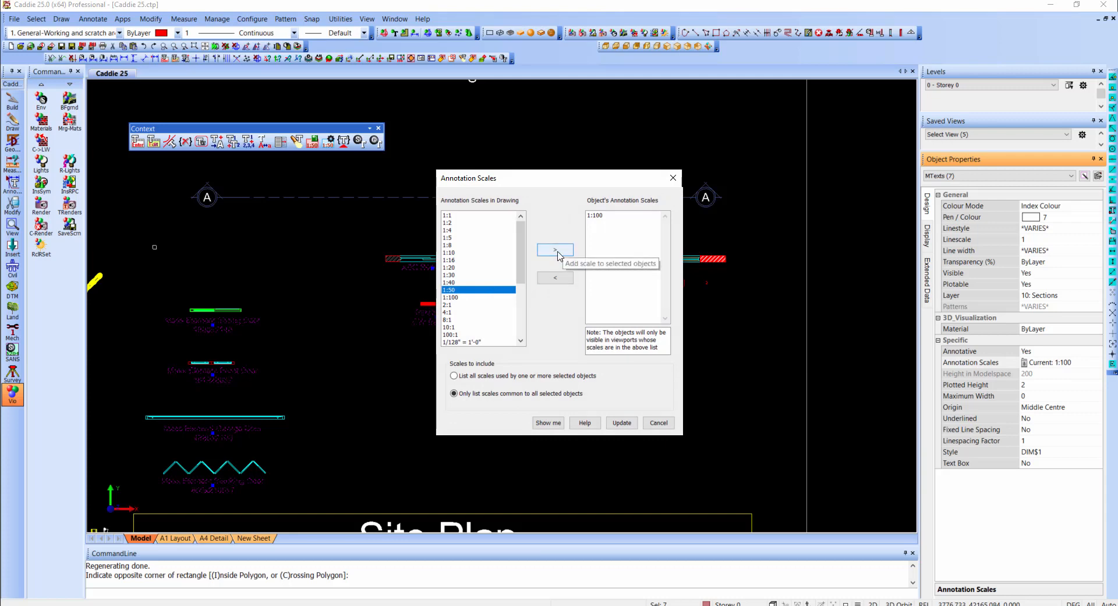
{"action": "left_click", "coordinate": [556, 250]}
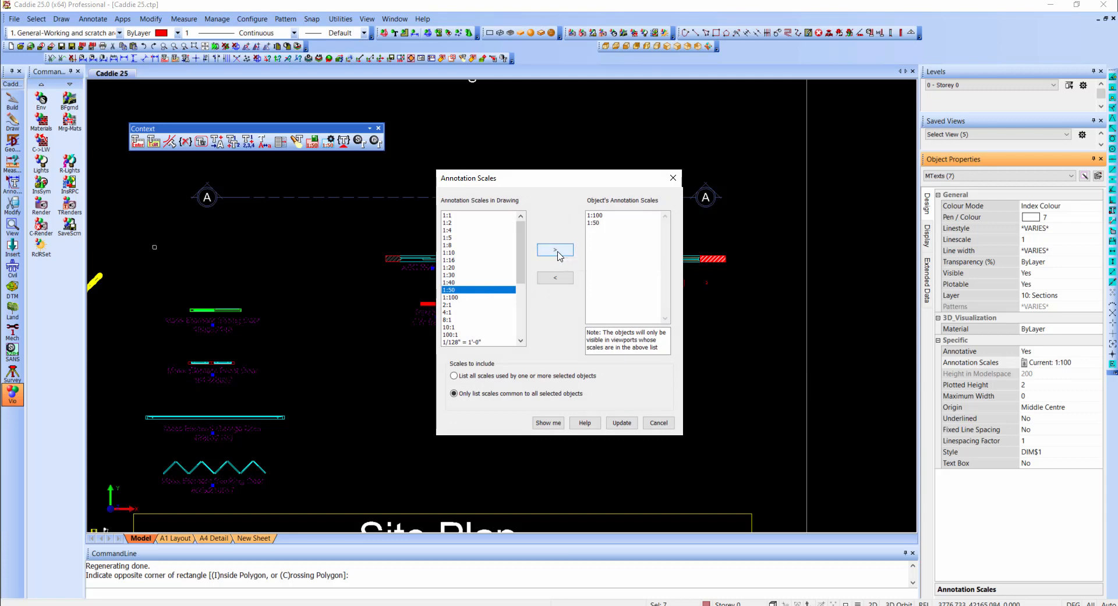
{"action": "left_click", "coordinate": [622, 423]}
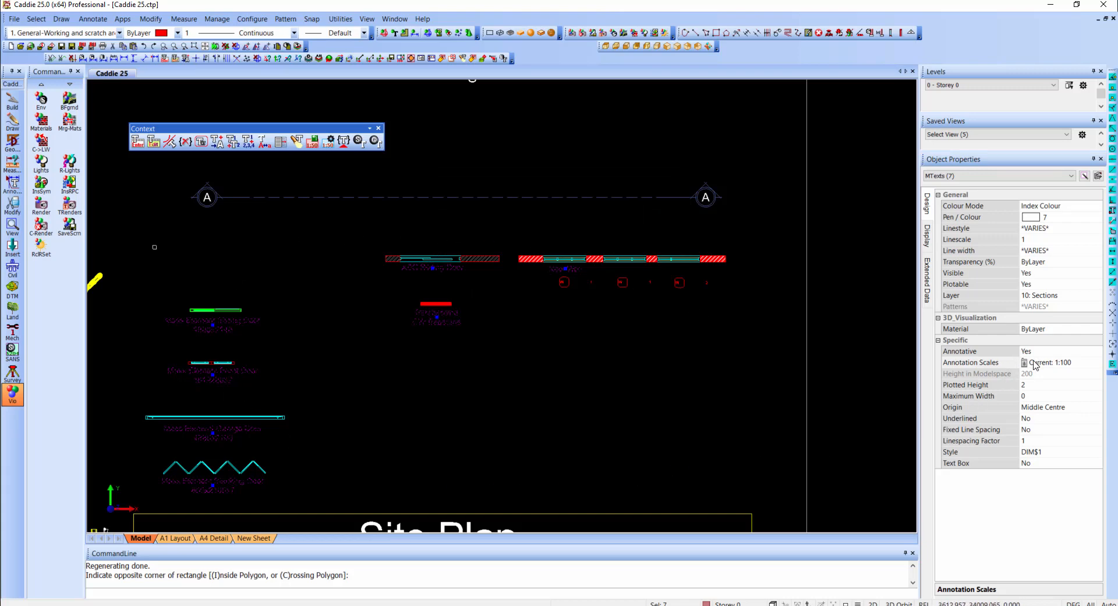
{"action": "right_click", "coordinate": [655, 299]}
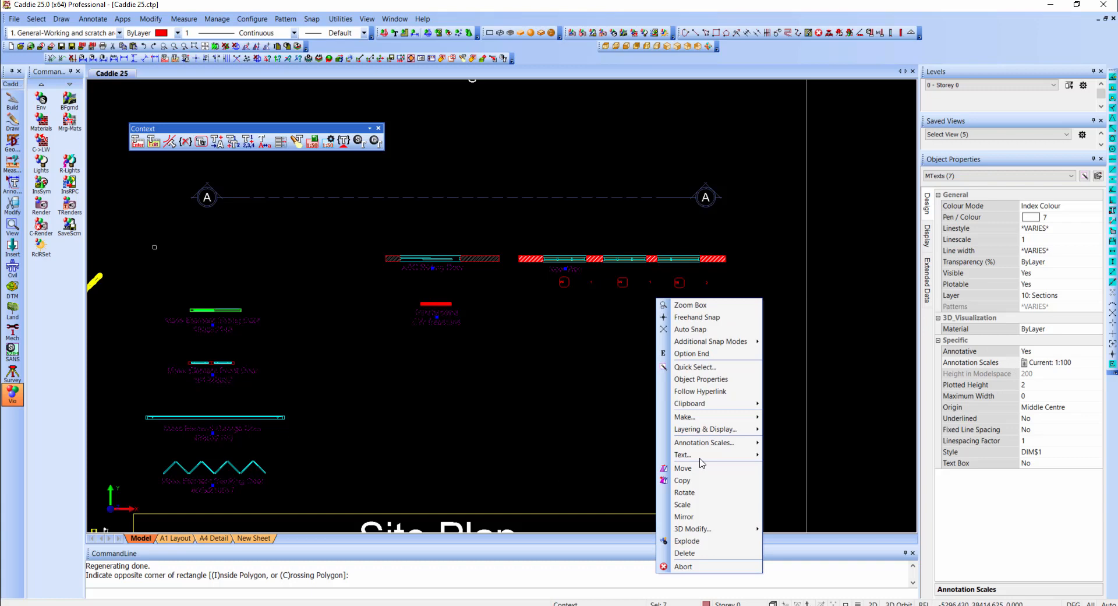
{"action": "left_click", "coordinate": [685, 567]}
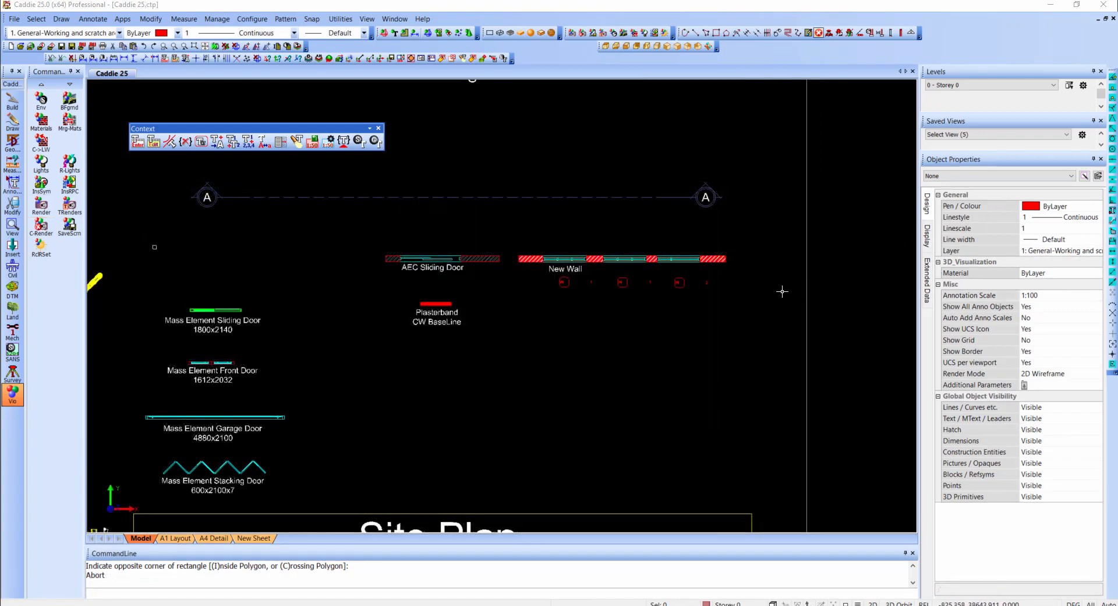
View the drawing's annotation scales through the Customise annotation scales command and close the list
{"action": "left_click", "coordinate": [218, 20]}
{"action": "mouse_move", "coordinate": [262, 330]}
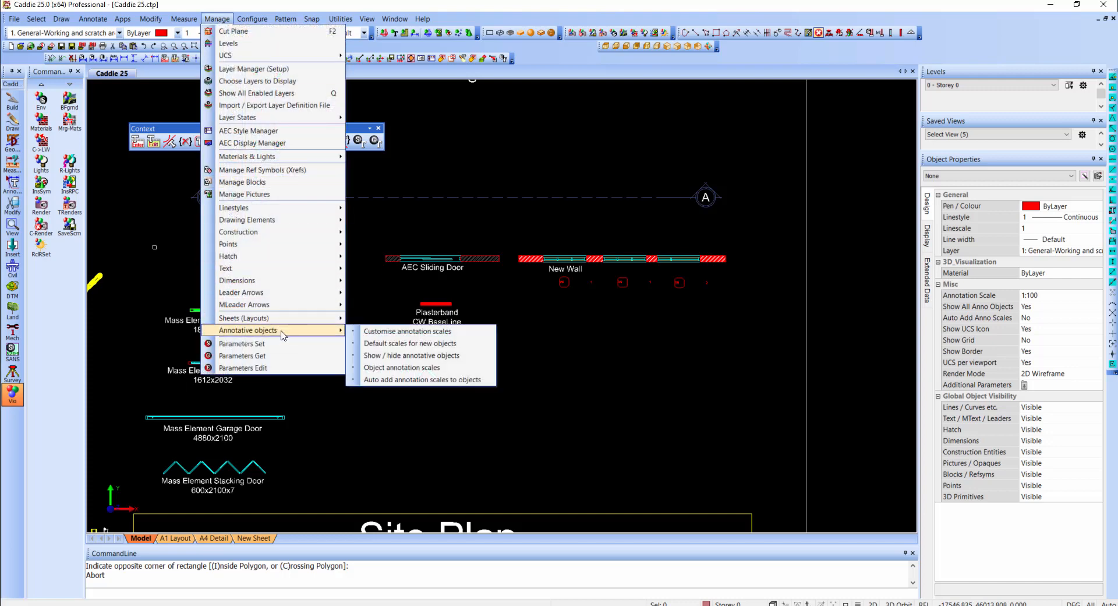
{"action": "left_click", "coordinate": [467, 332]}
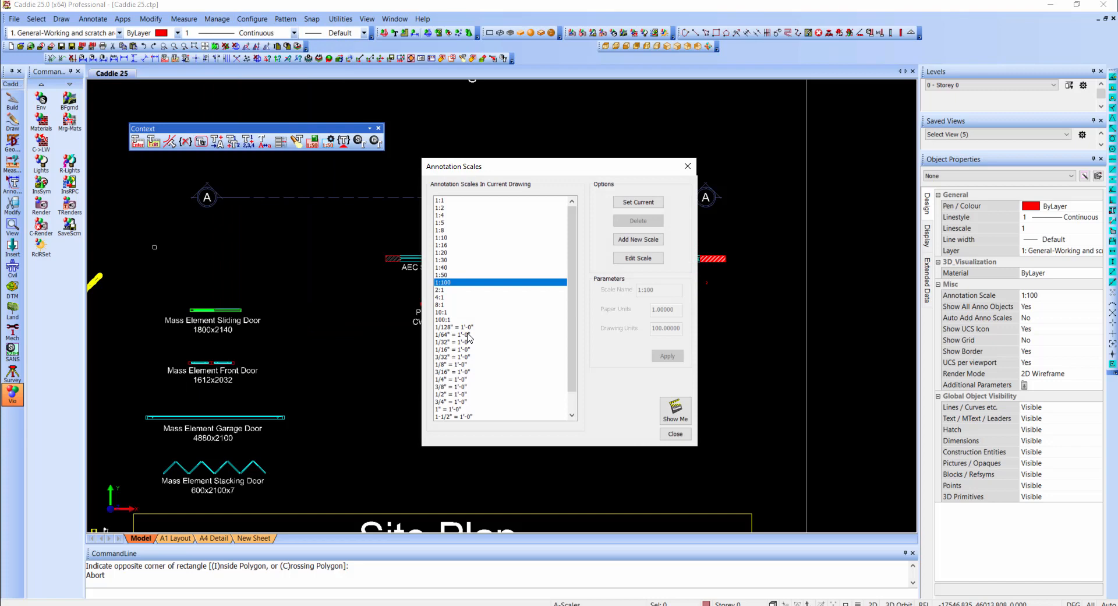
{"action": "left_click", "coordinate": [675, 434]}
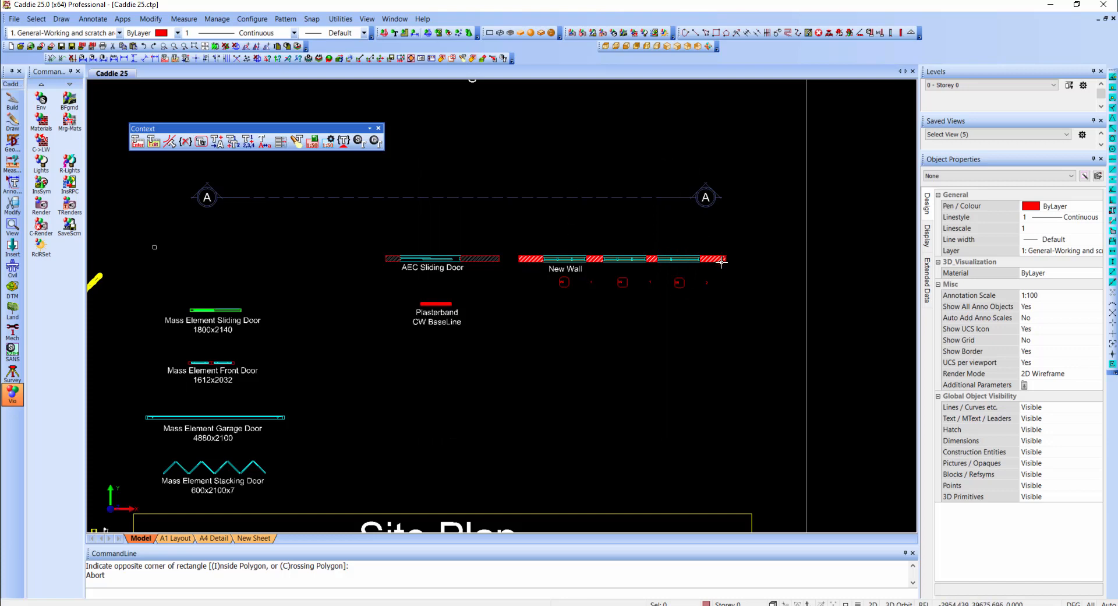
Customise the drawing's annotation scales by adding a new scale named 1:25 with 25 drawing units, and apply it
{"action": "left_click", "coordinate": [1053, 294]}
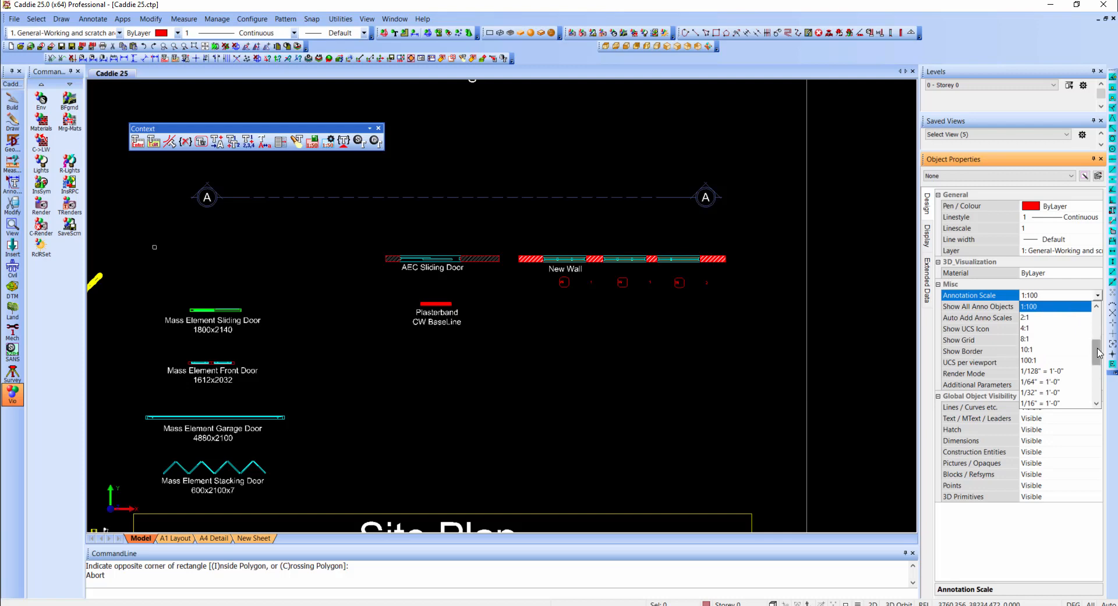
{"action": "left_click_drag", "start_coordinate": [1096, 354], "coordinate": [1097, 391]}
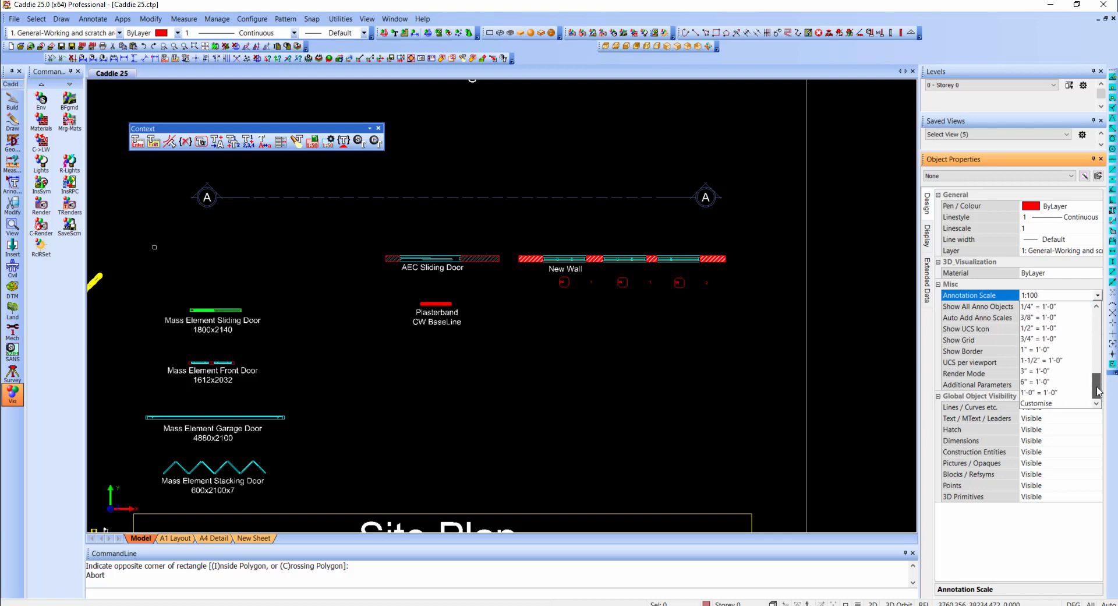
{"action": "left_click", "coordinate": [1043, 403]}
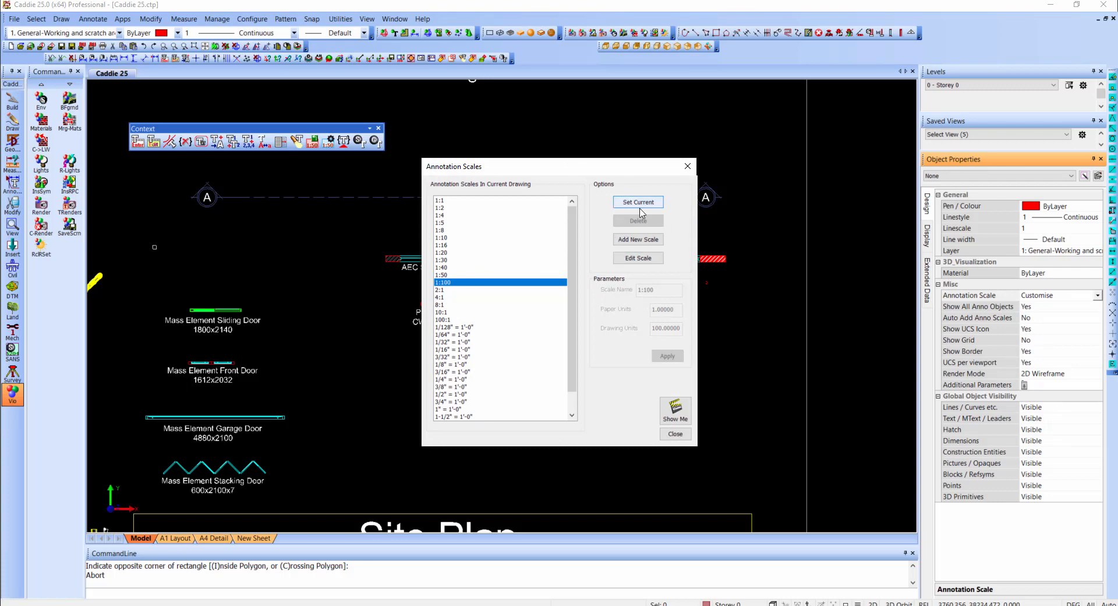
{"action": "left_click", "coordinate": [654, 240]}
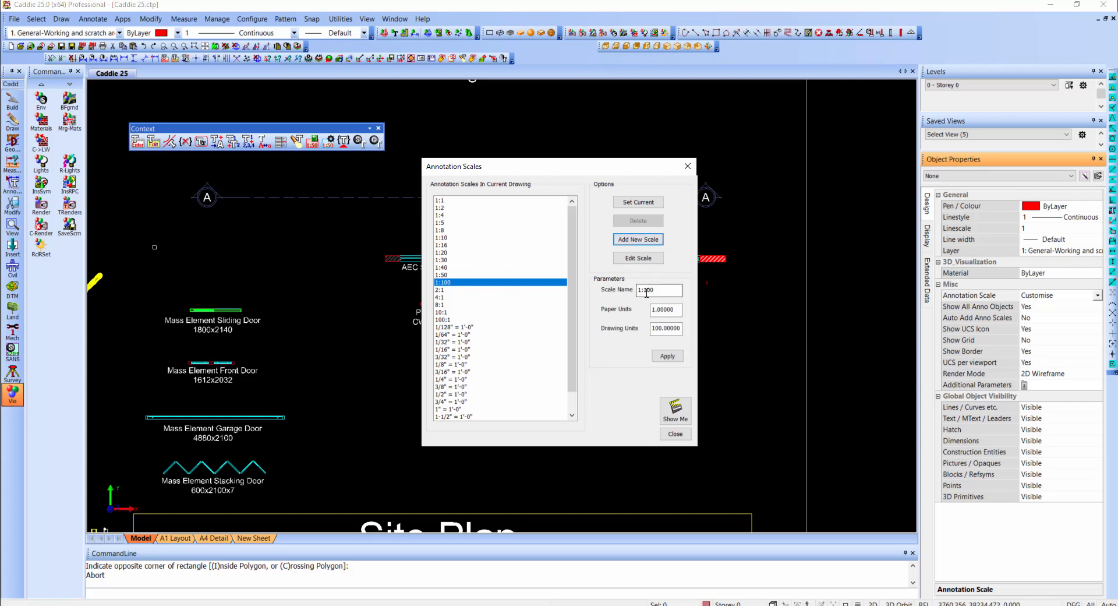
{"action": "left_click_drag", "start_coordinate": [646, 291], "coordinate": [663, 292]}
{"action": "type", "text": "25"}
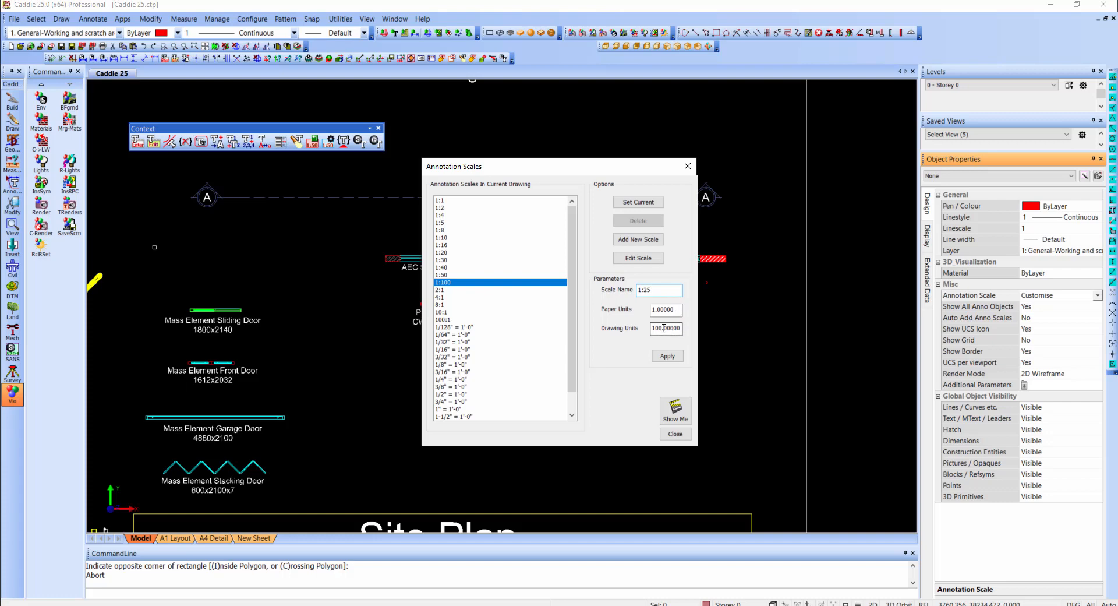
{"action": "left_click_drag", "start_coordinate": [663, 329], "coordinate": [643, 330]}
{"action": "type", "text": "25"}
{"action": "left_click", "coordinate": [668, 356]}
{"action": "left_click", "coordinate": [675, 434]}
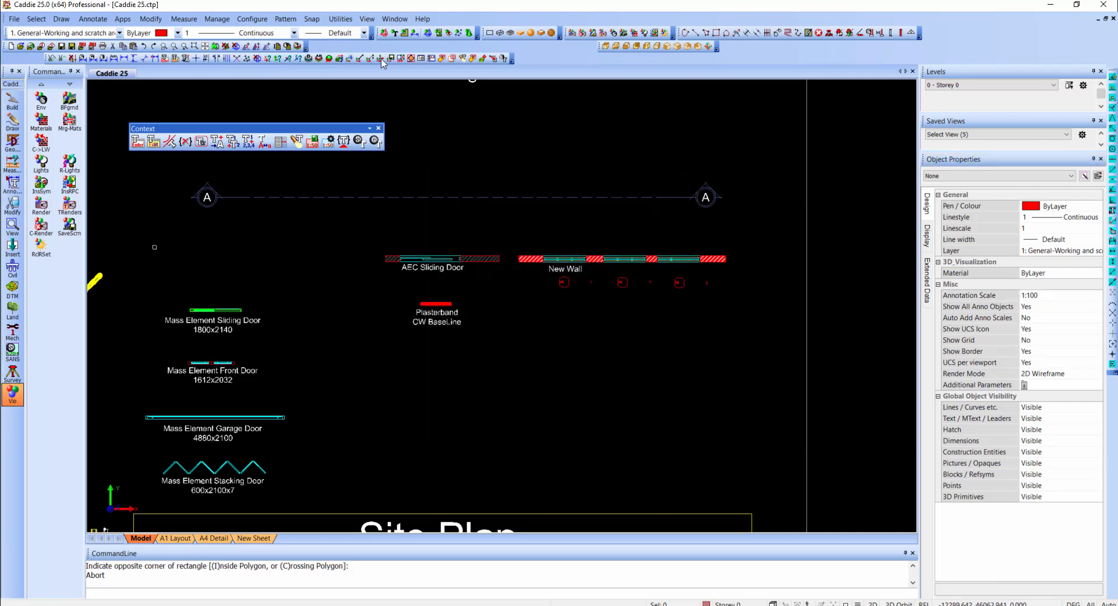
Add the 1:25 scale to the default annotation scales for new objects and apply the list to all object types
{"action": "left_click", "coordinate": [217, 18]}
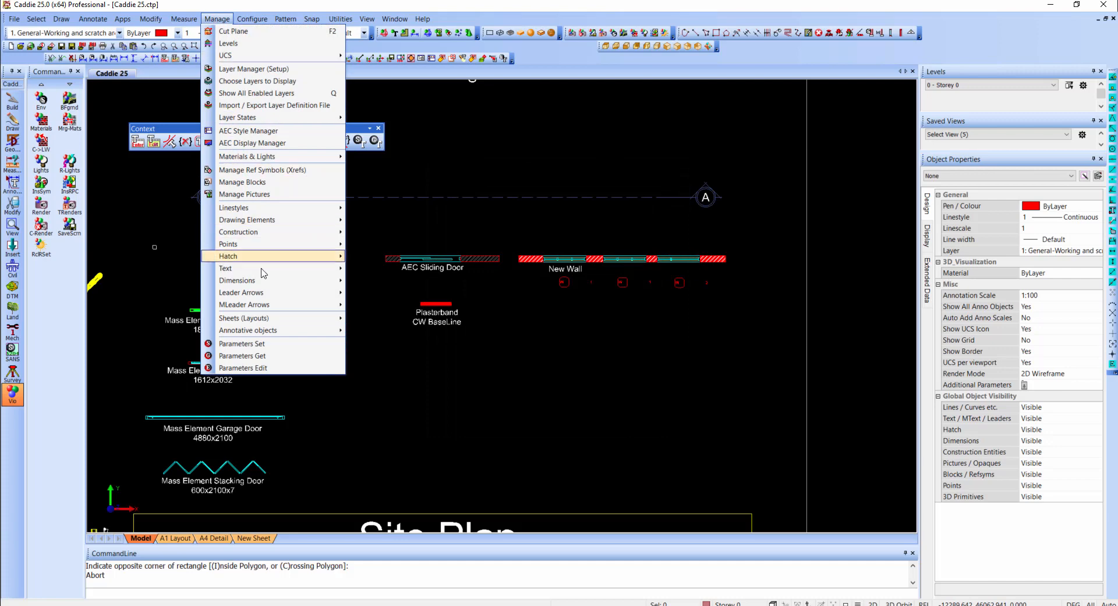
{"action": "mouse_move", "coordinate": [275, 331]}
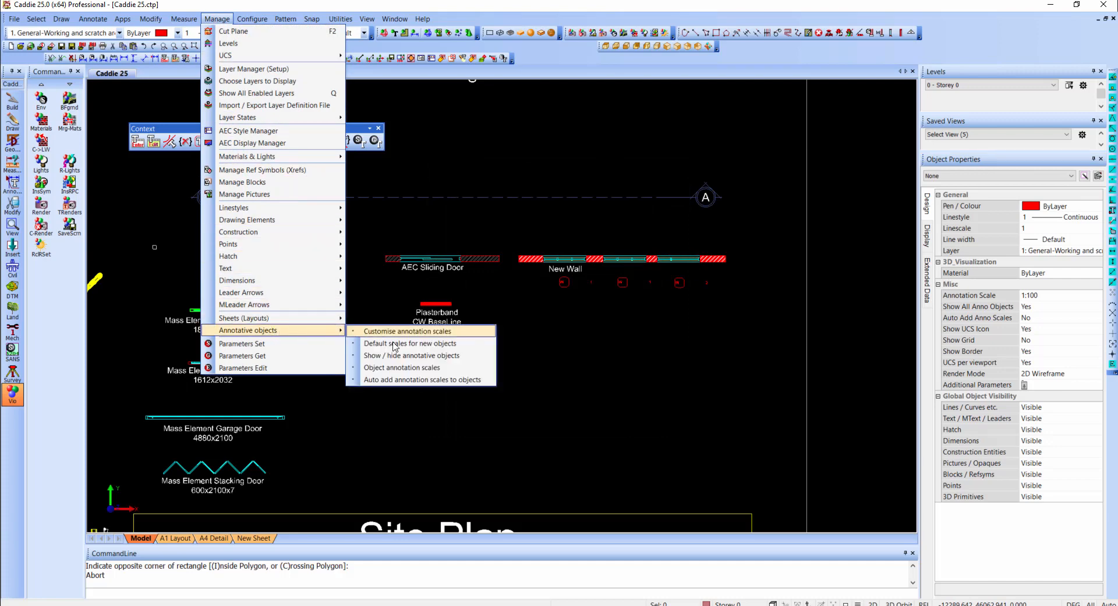
{"action": "left_click", "coordinate": [473, 345]}
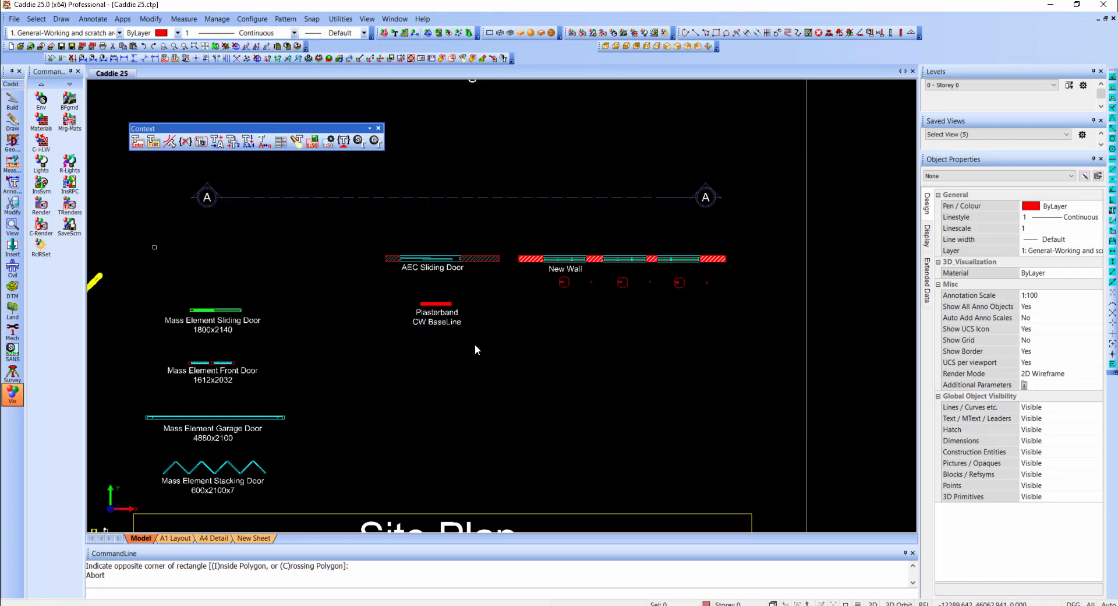
{"action": "scroll", "coordinate": [495, 338], "scroll_direction": "down", "scroll_amount": 5}
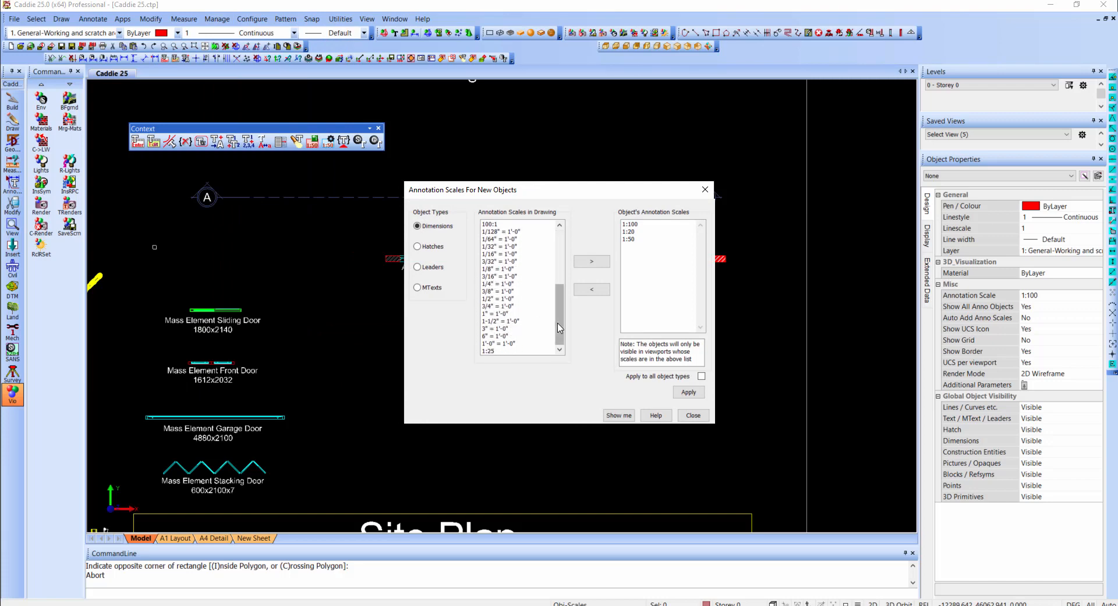
{"action": "left_click", "coordinate": [498, 351]}
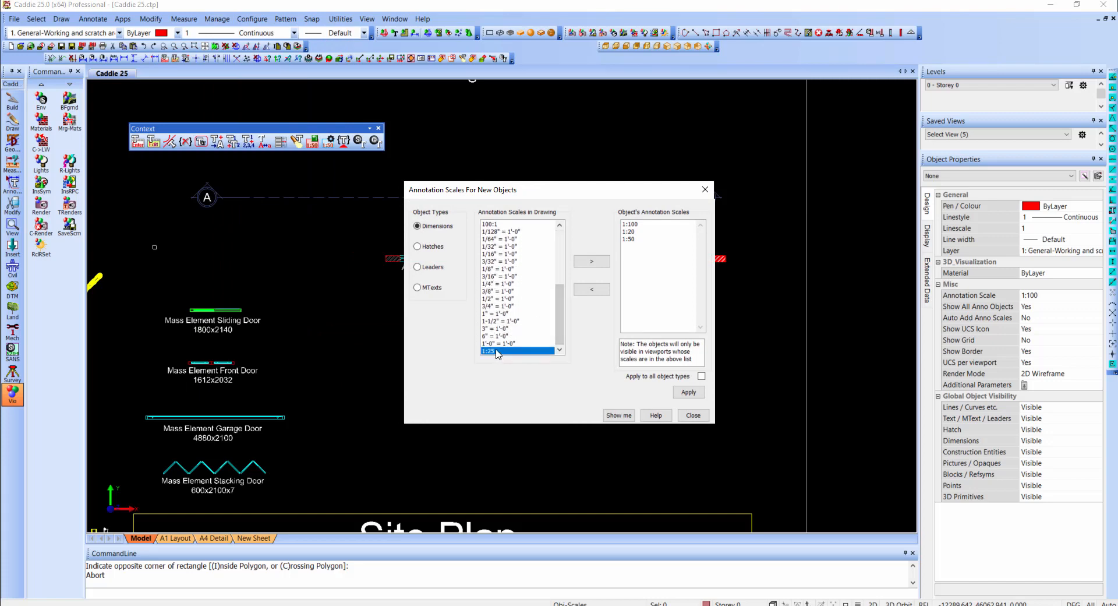
{"action": "left_click", "coordinate": [701, 376]}
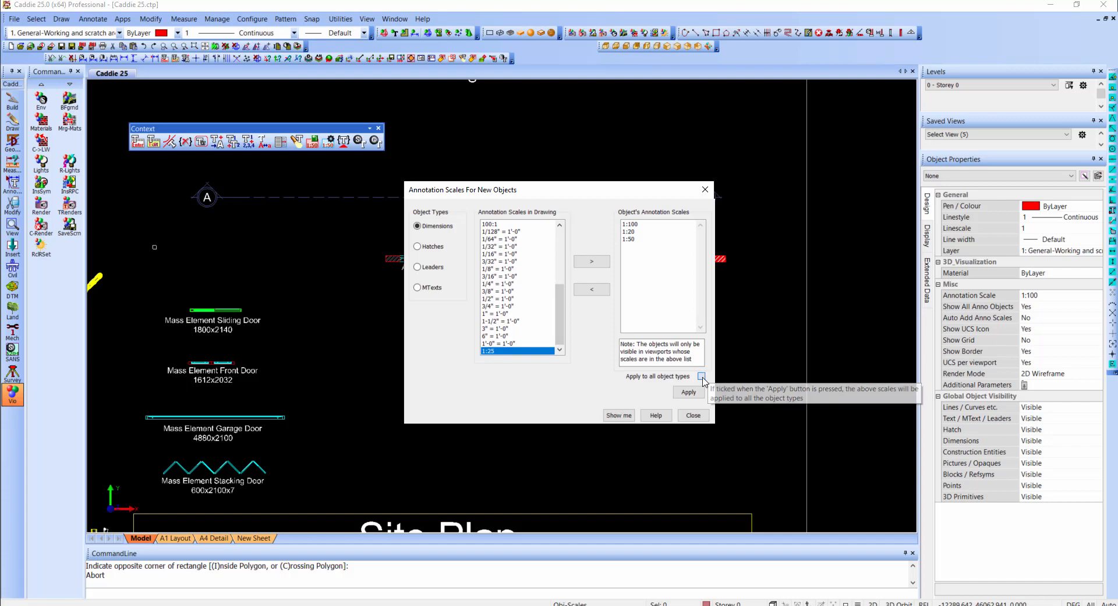
{"action": "left_click", "coordinate": [592, 262]}
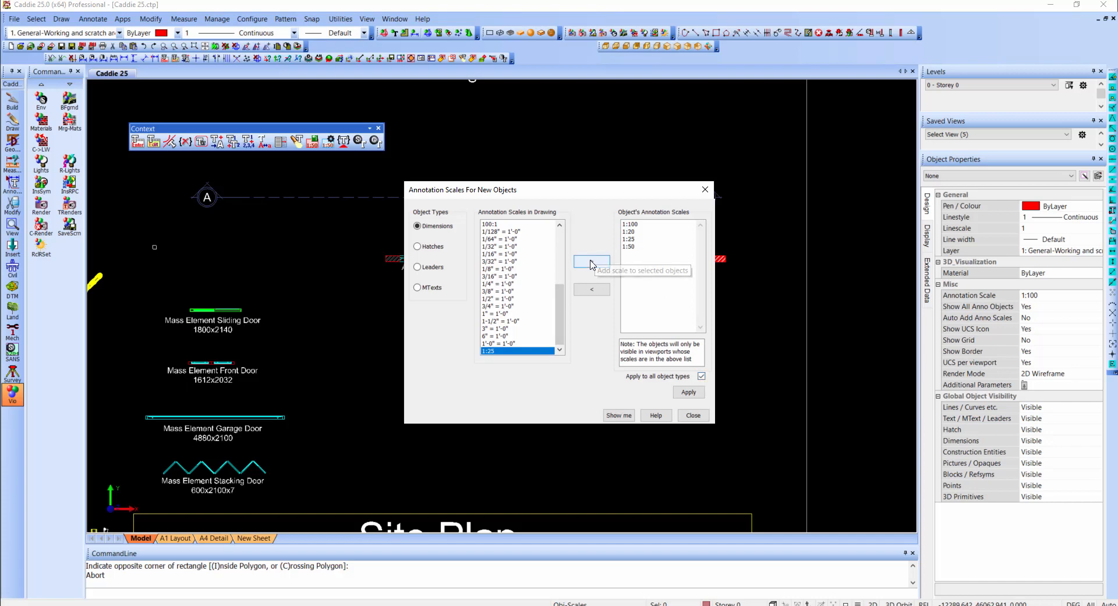
{"action": "left_click", "coordinate": [696, 395]}
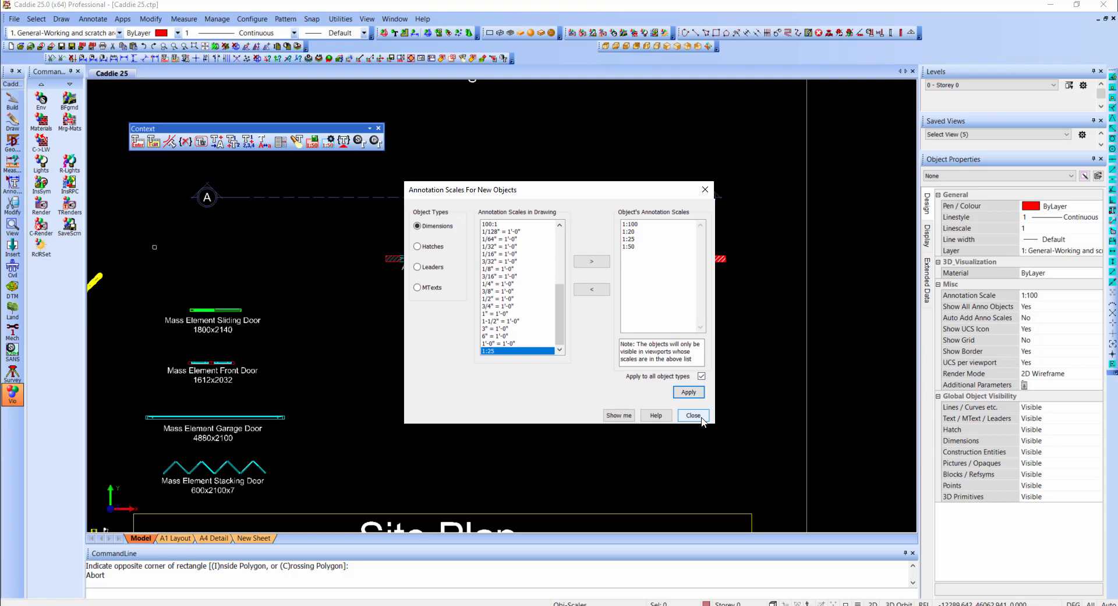
{"action": "left_click", "coordinate": [701, 419]}
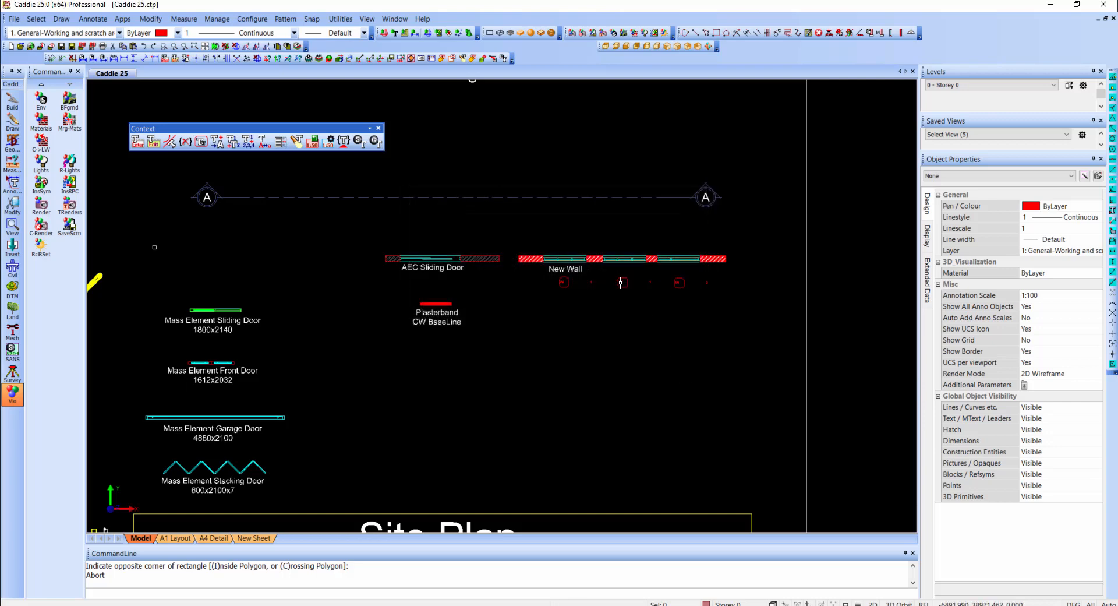